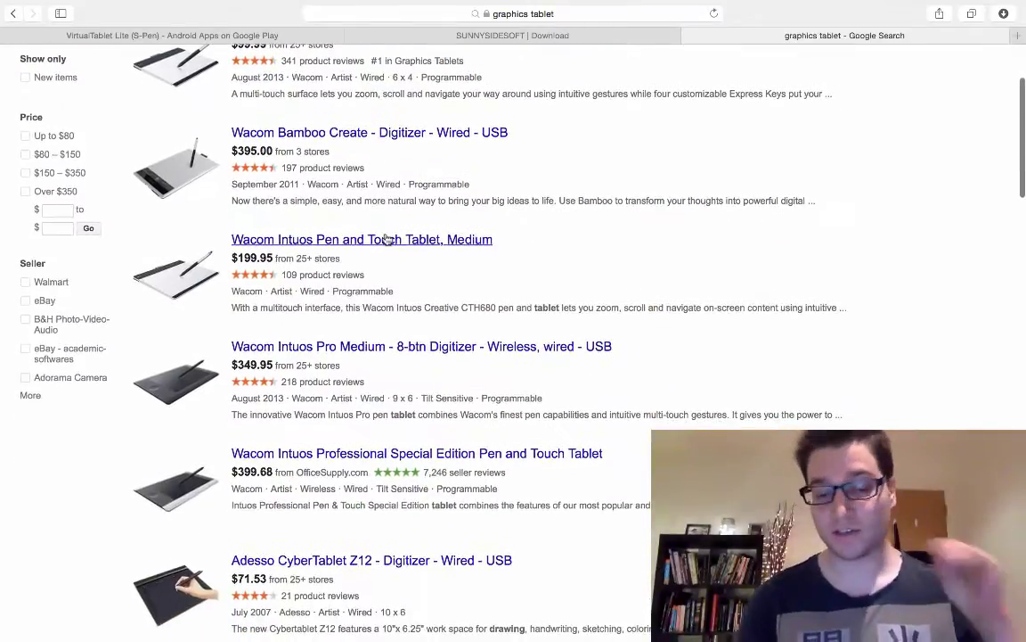
- Scroll through the Google Shopping results, then switch to the VirtualTablet Lite (S-Pen) Google Play tab
scroll(384, 239, "down", 3)
scroll(386, 238, "up", 2)
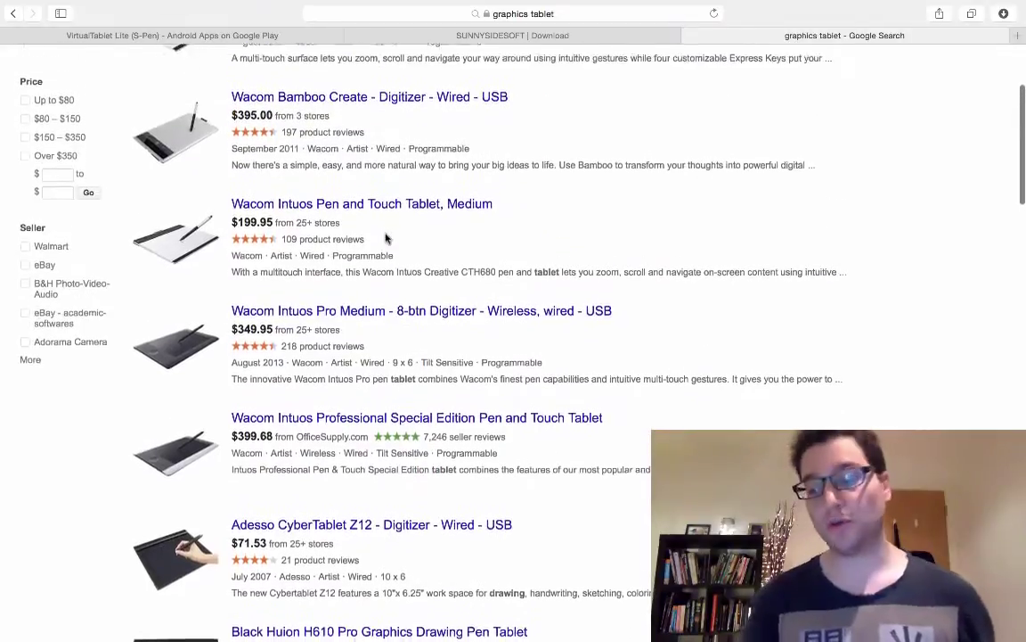
scroll(386, 238, "up", 1)
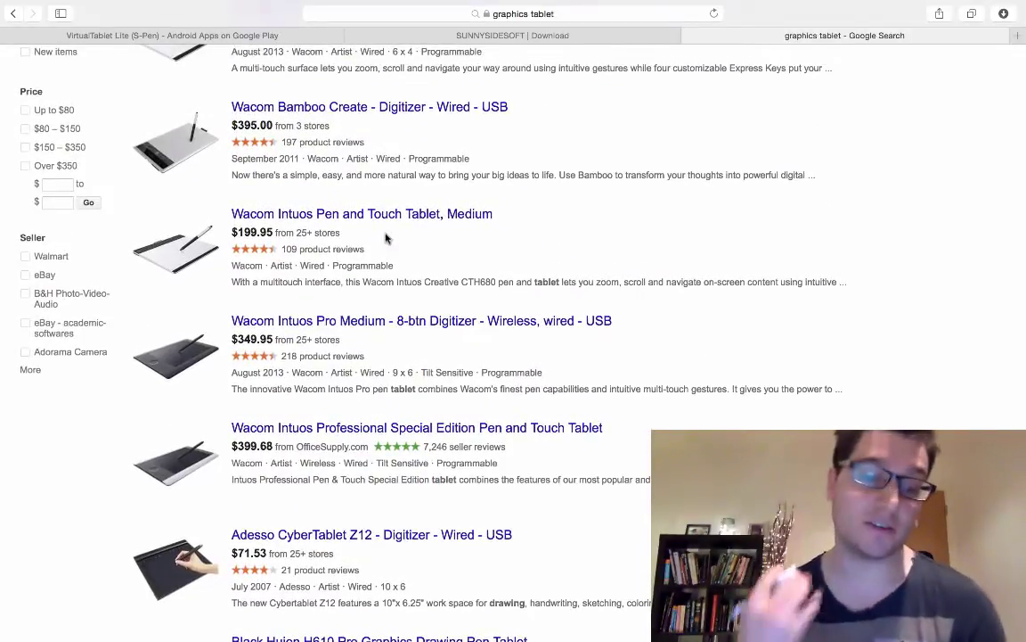
scroll(703, 276, "down", 5)
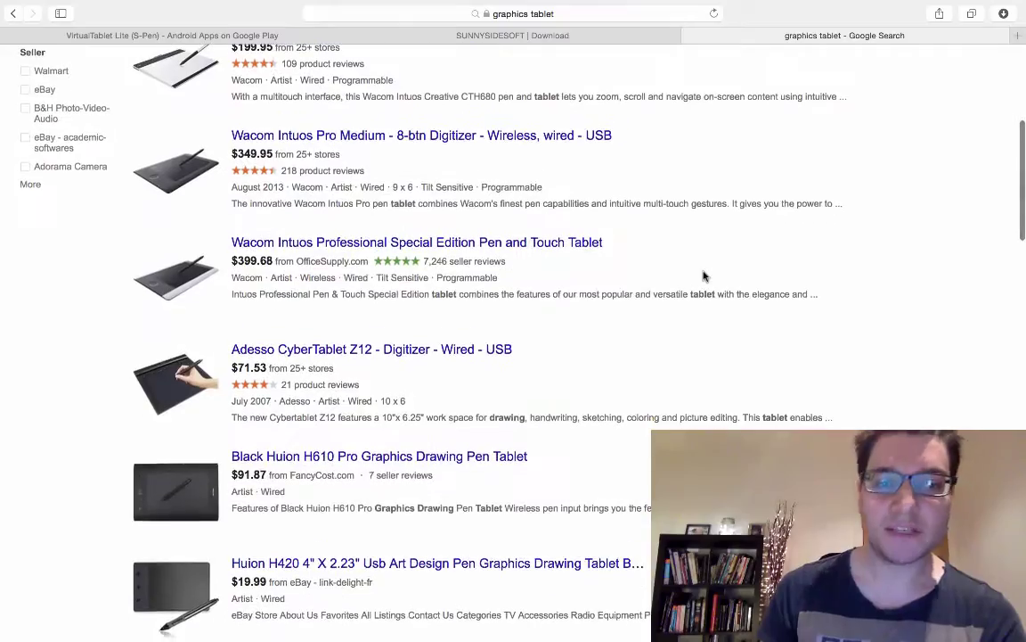
scroll(703, 275, "up", 2)
scroll(703, 276, "up", 5)
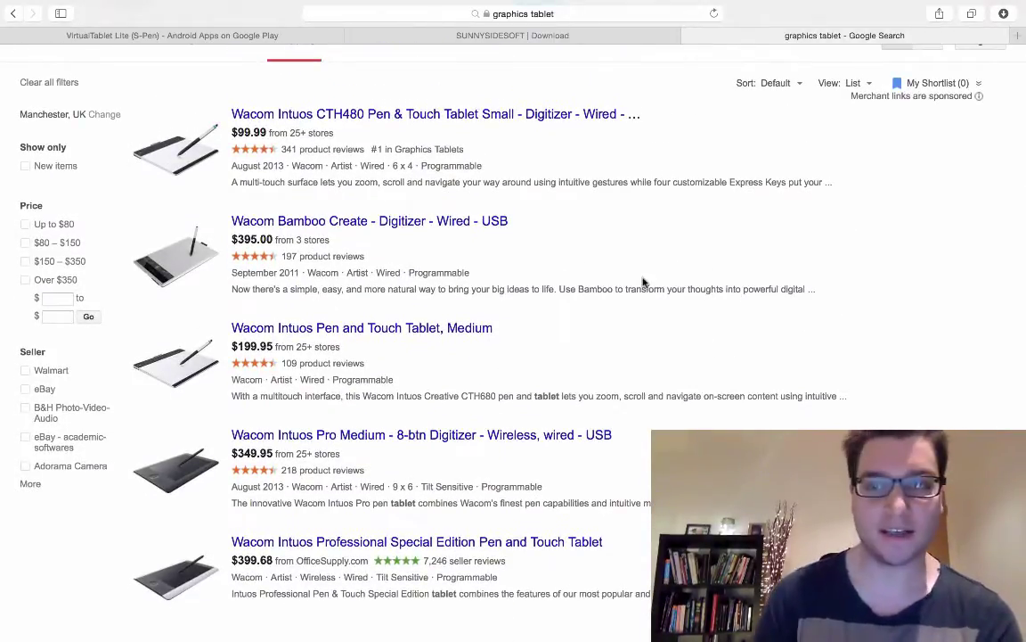
scroll(643, 282, "up", 2)
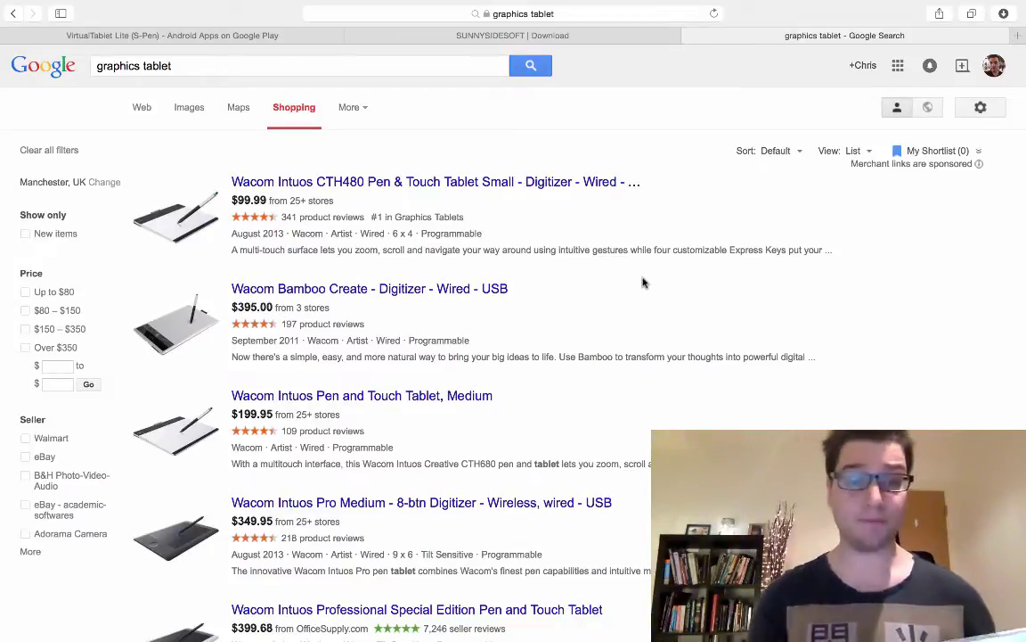
left_click(219, 37)
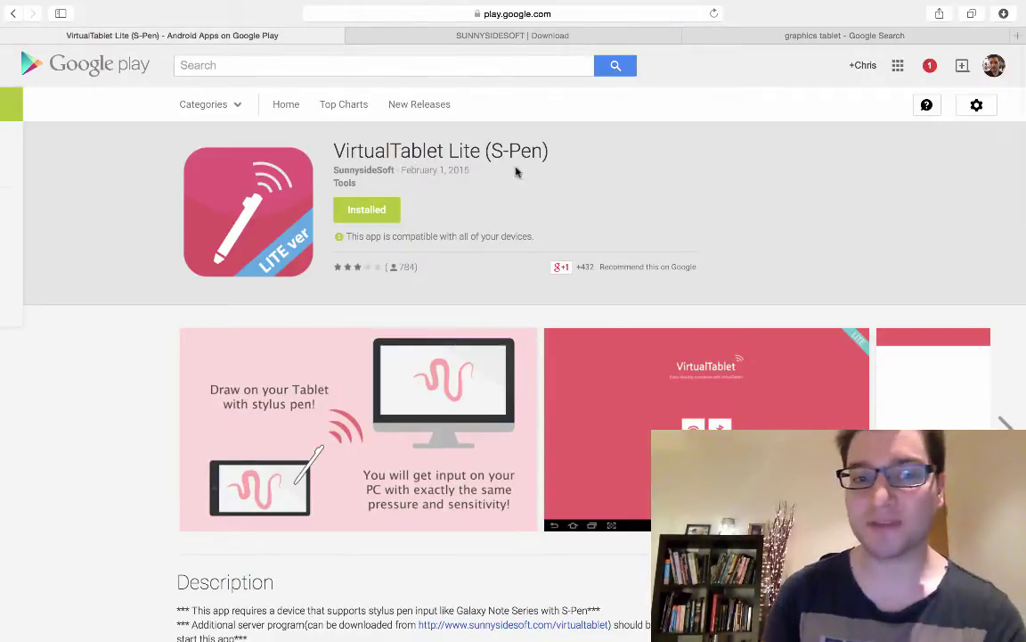
scroll(636, 208, "down", 3)
scroll(636, 209, "down", 3)
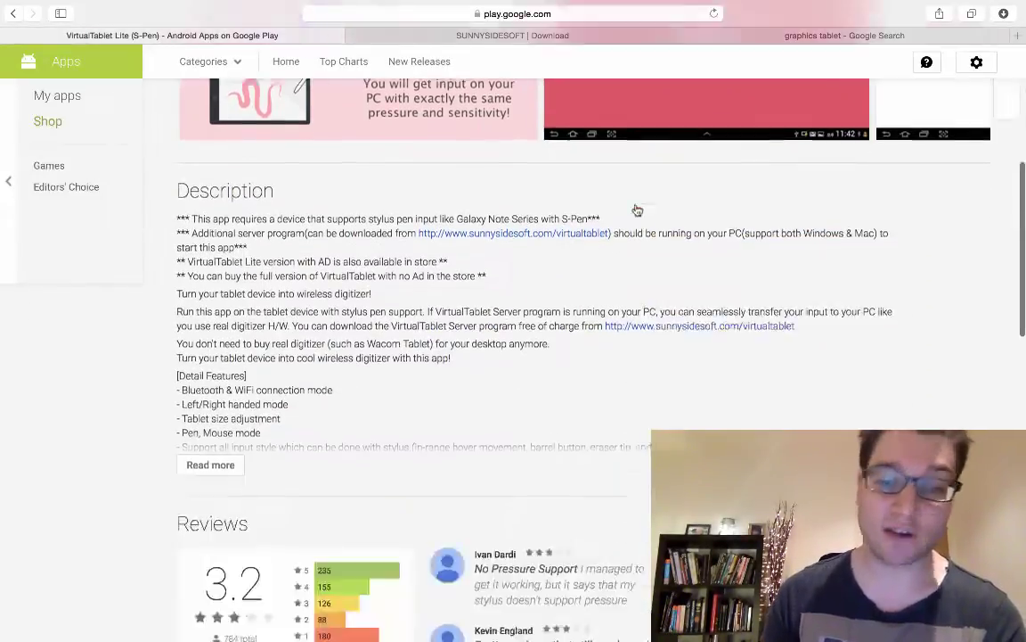
scroll(634, 205, "up", 5)
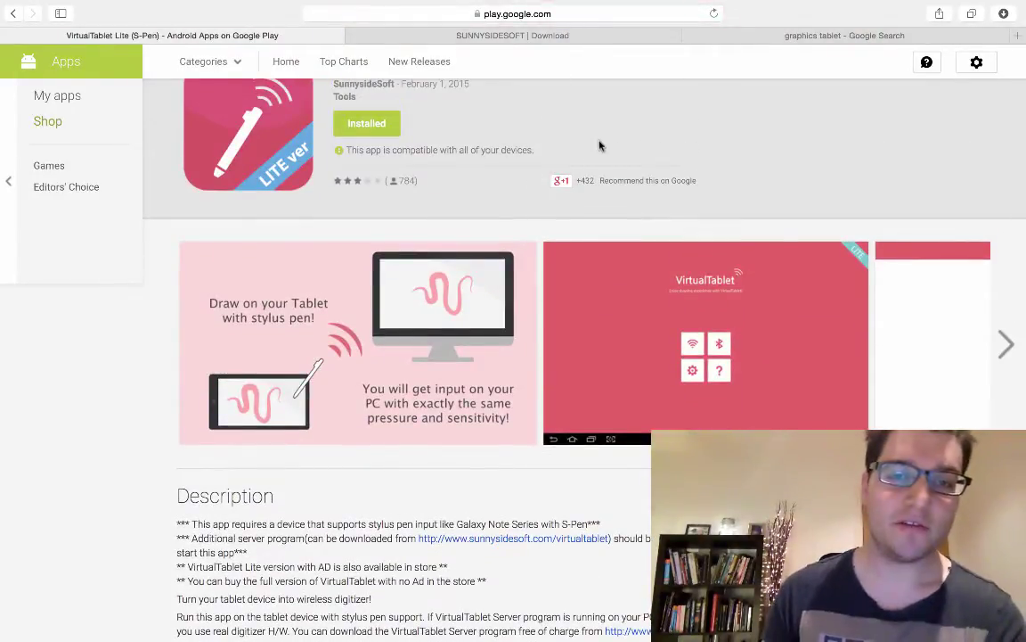
scroll(600, 145, "up", 1)
scroll(601, 145, "down", 10)
scroll(600, 146, "down", 2)
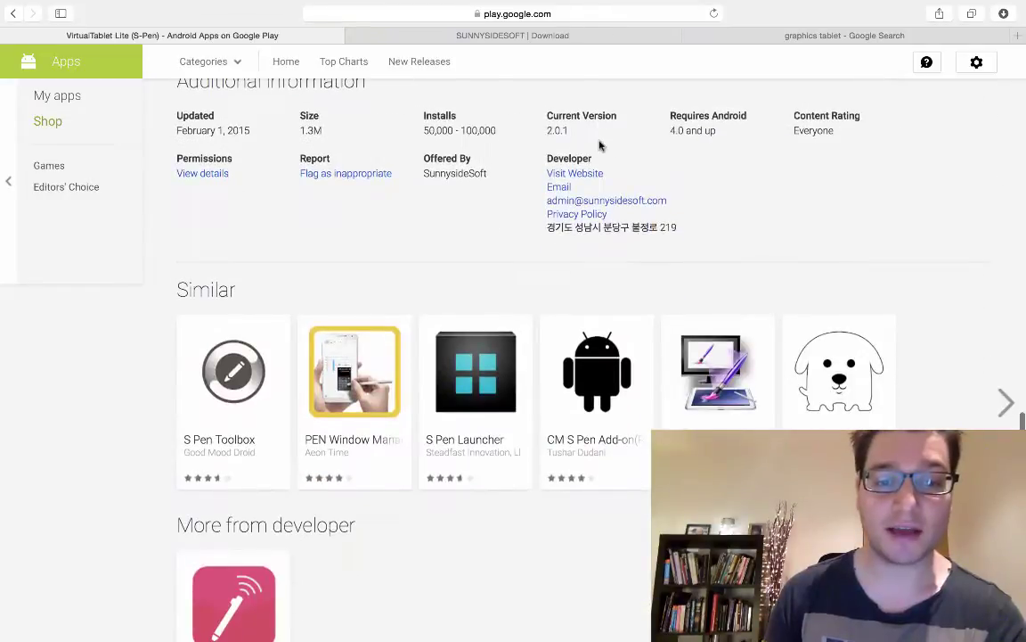
scroll(601, 145, "down", 1)
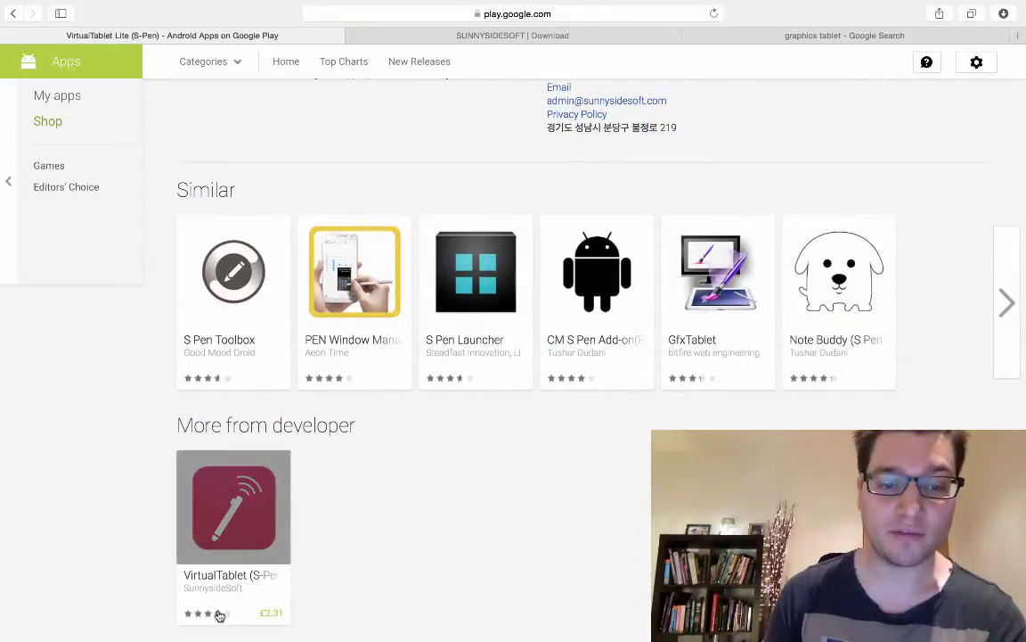
scroll(383, 581, "up", 15)
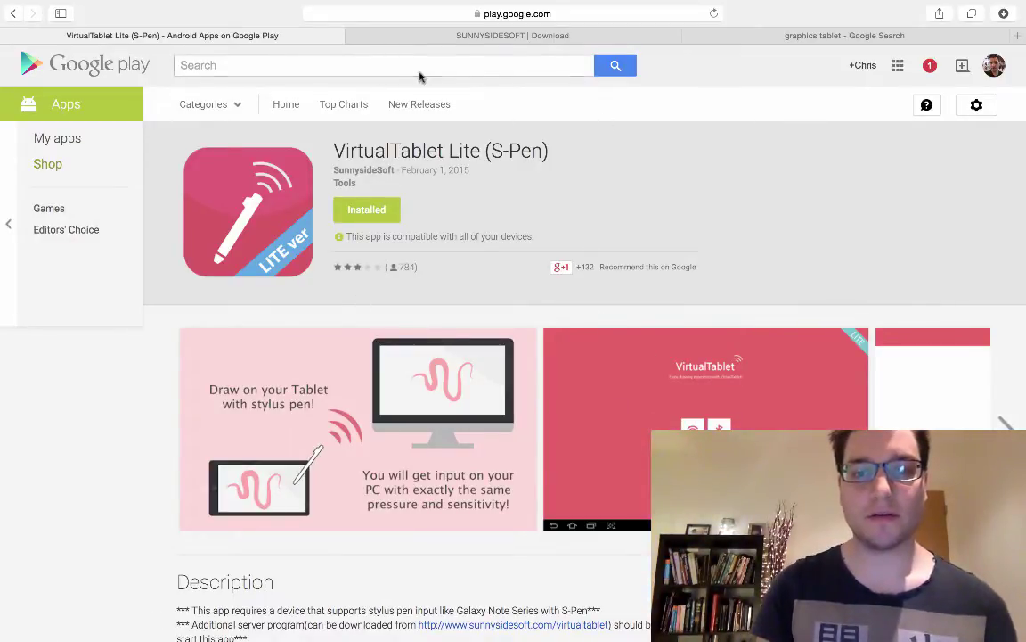
- Browse the SunnysideSoft VirtualTablet download page, then launch VirtualTablet Server over Photoshop via Mission Control
left_click(489, 36)
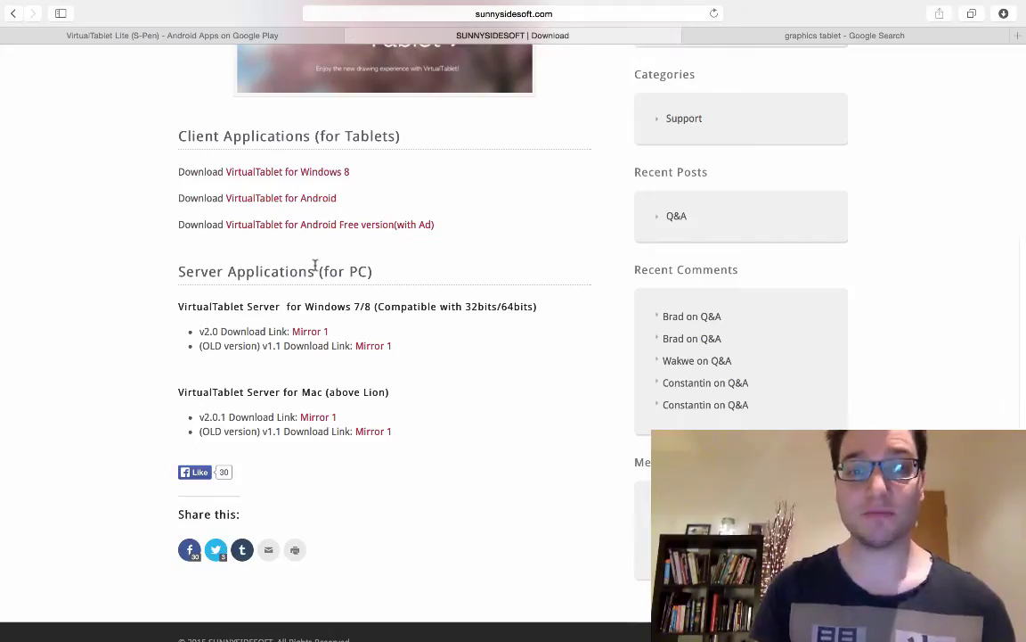
scroll(426, 253, "up", 5)
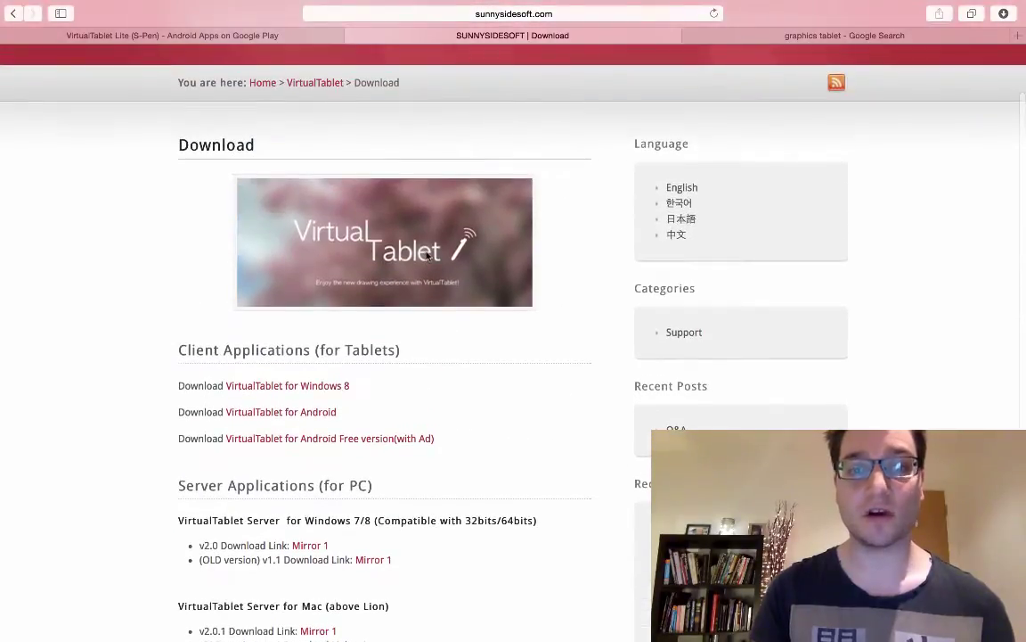
scroll(532, 187, "down", 5)
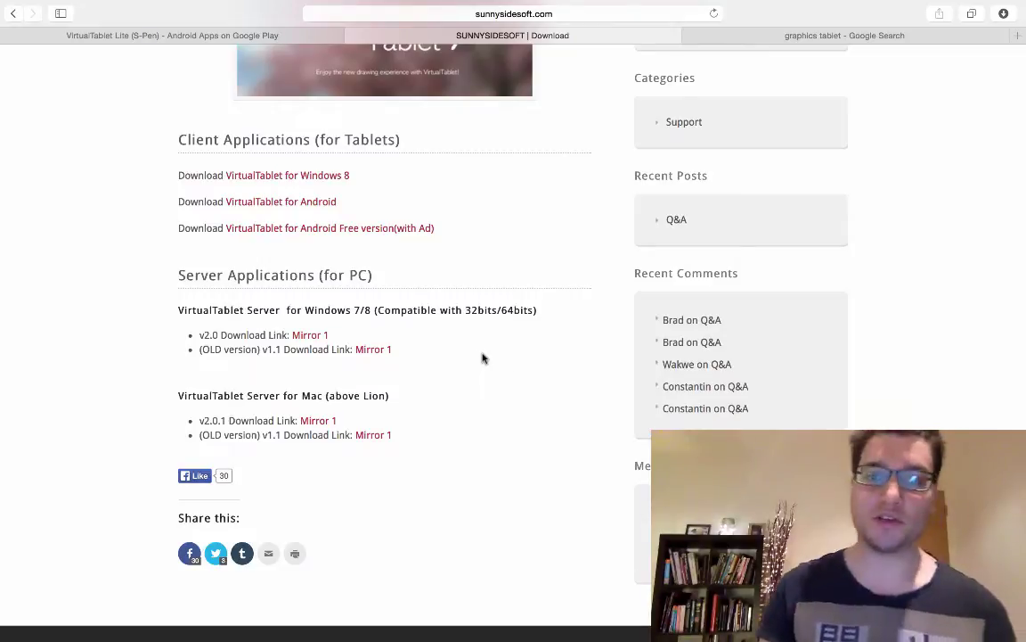
key("ctrl+Up")
left_click(520, 624)
- Move the VirtualTablet Server window down to confirm Status is connected, then return to the Untitled-2 canvas
left_click_drag(539, 24, 537, 181)
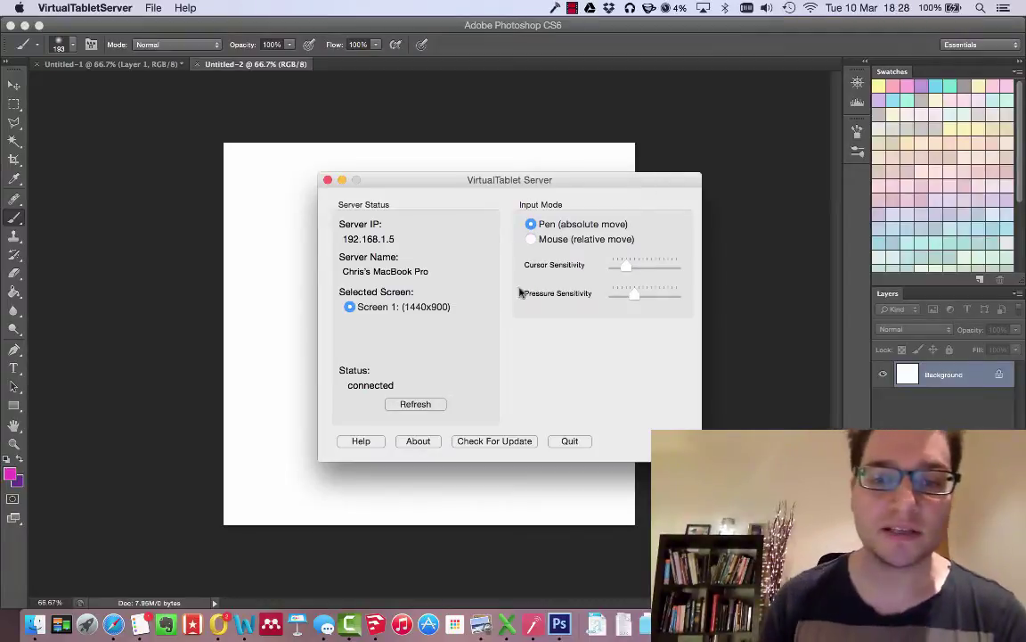
left_click(490, 502)
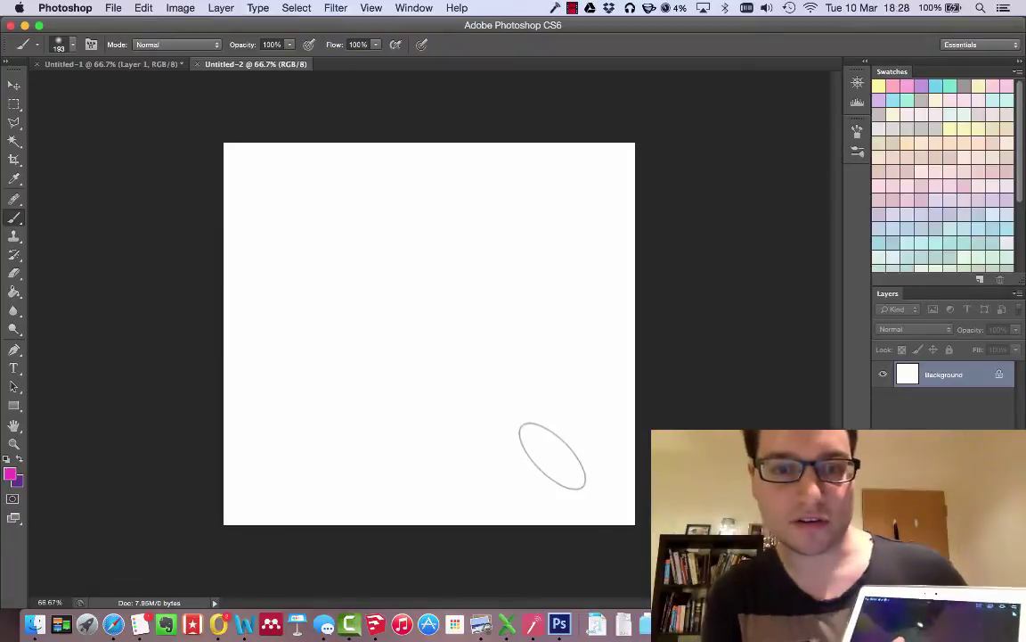
- Paint soft magenta strokes with the stylus across the right edge, lower middle, upper-left and lower-right of Untitled-2
left_click_drag(593, 366, 635, 405)
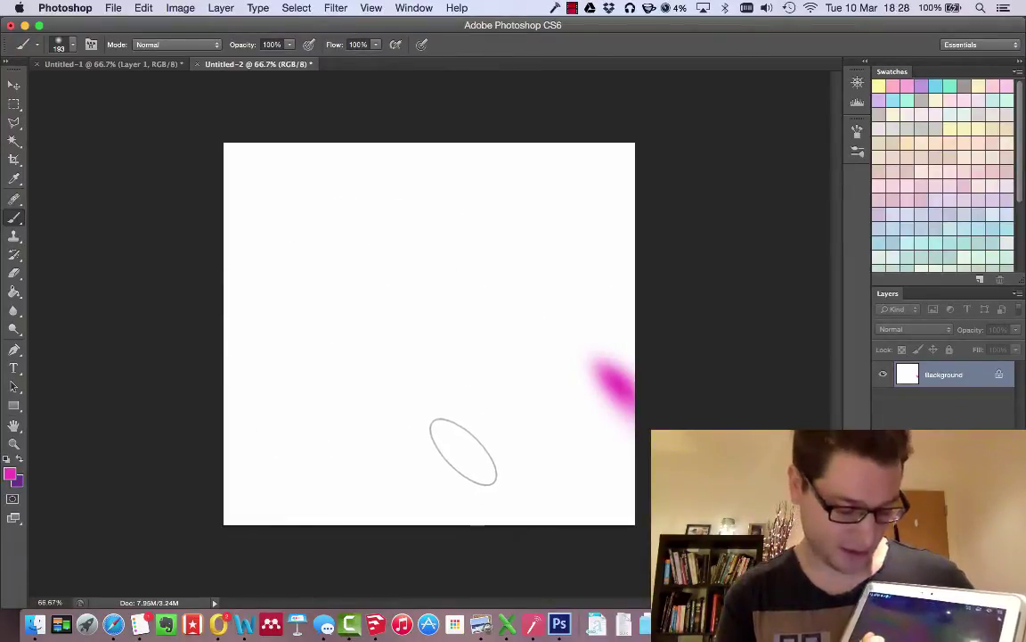
left_click(445, 435)
mouse_move(446, 434)
left_mouse_down()
mouse_move(371, 320)
mouse_move(258, 239)
mouse_move(333, 380)
mouse_move(403, 434)
mouse_move(242, 285)
mouse_move(315, 376)
mouse_move(270, 347)
mouse_move(307, 401)
mouse_move(399, 489)
mouse_move(259, 371)
mouse_move(350, 437)
mouse_move(318, 408)
mouse_move(393, 482)
mouse_move(374, 452)
mouse_move(297, 389)
mouse_move(323, 402)
mouse_move(333, 337)
mouse_move(358, 307)
mouse_move(399, 286)
mouse_move(522, 257)
mouse_move(579, 223)
mouse_move(564, 243)
mouse_move(326, 367)
mouse_move(597, 228)
mouse_move(613, 258)
mouse_move(597, 346)
mouse_move(530, 358)
mouse_move(415, 418)
mouse_move(372, 402)
mouse_move(287, 417)
mouse_move(279, 283)
mouse_move(258, 188)
mouse_move(285, 266)
mouse_move(263, 211)
mouse_move(221, 287)
mouse_move(237, 317)
mouse_move(514, 259)
mouse_move(391, 210)
mouse_move(284, 255)
mouse_move(351, 228)
mouse_move(387, 171)
mouse_move(431, 157)
mouse_move(449, 222)
mouse_move(526, 252)
left_mouse_up()
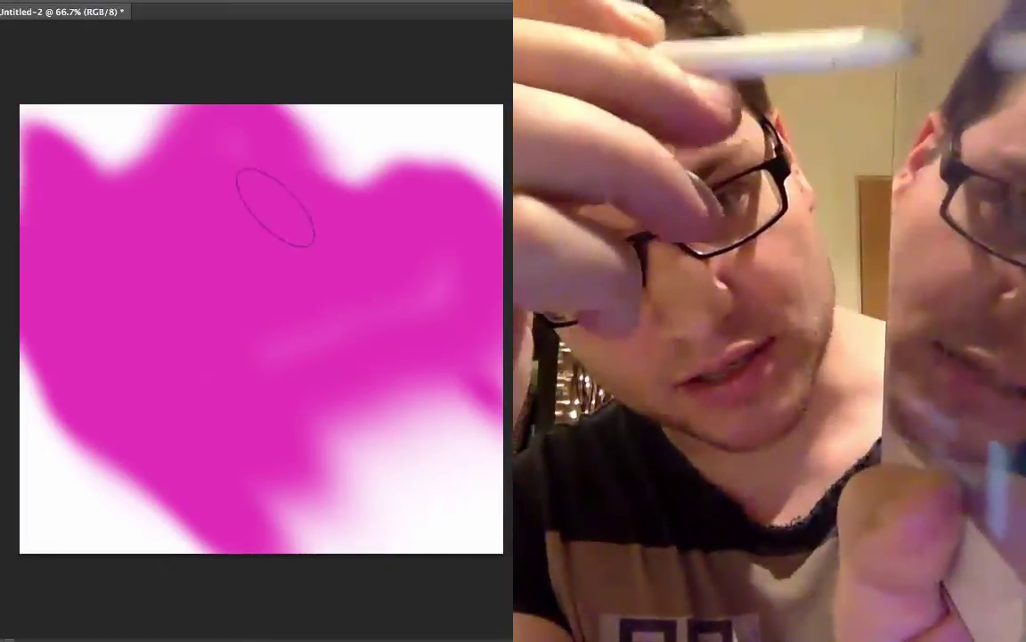
mouse_move(467, 232)
left_mouse_down()
mouse_move(357, 371)
mouse_move(269, 421)
mouse_move(358, 475)
mouse_move(447, 470)
mouse_move(415, 378)
mouse_move(280, 378)
left_mouse_up()
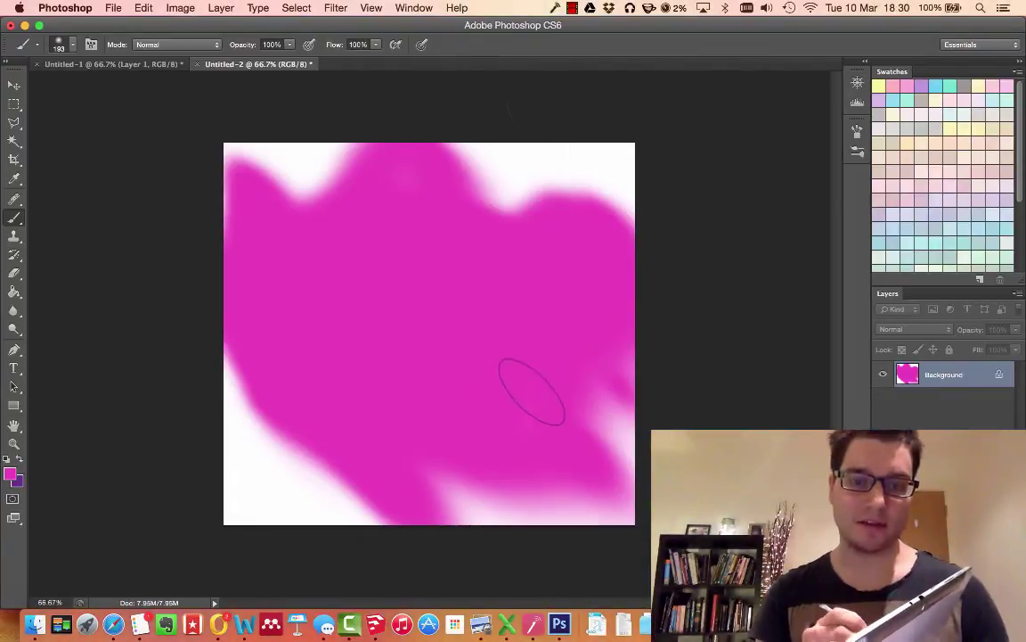
right_click(501, 364)
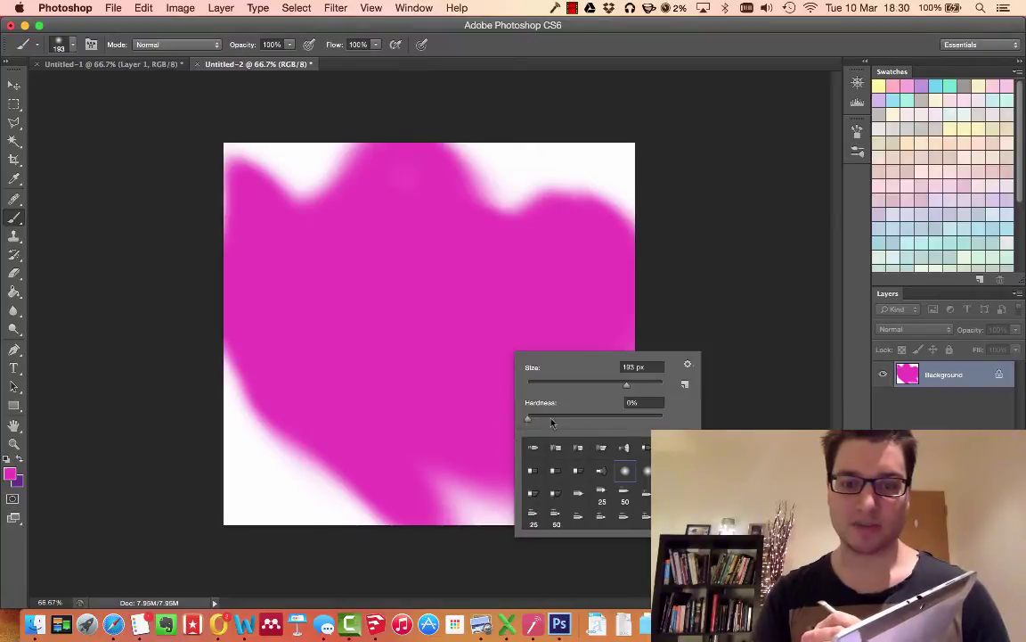
left_click(464, 317)
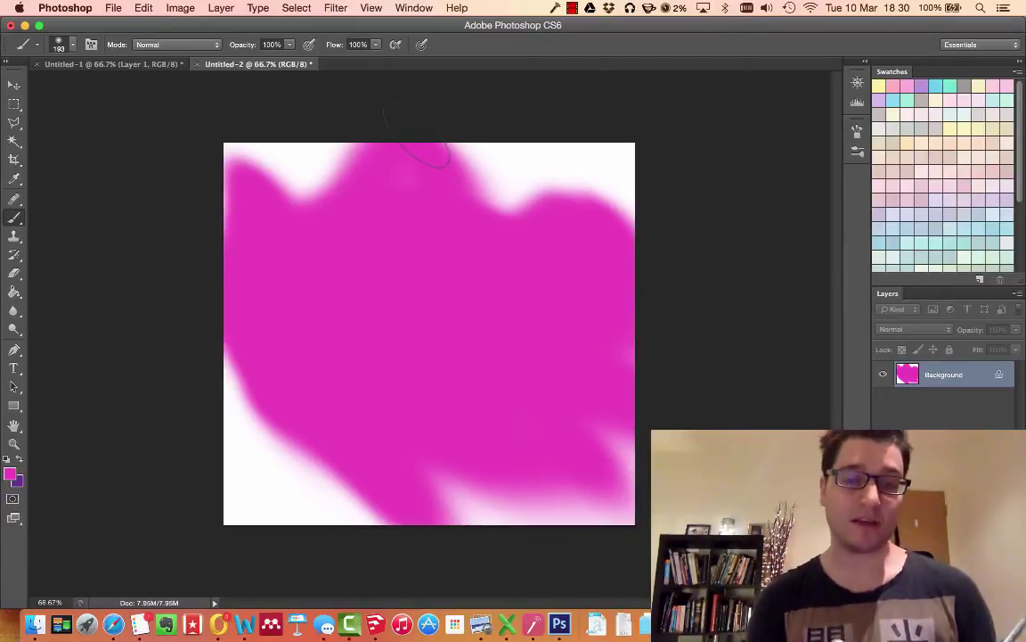
- Paint magenta over the remaining white top-right and lower-left areas of the Untitled-2 canvas
mouse_move(619, 344)
left_mouse_down()
mouse_move(602, 320)
mouse_move(631, 189)
mouse_move(619, 178)
mouse_move(562, 205)
mouse_move(610, 178)
mouse_move(453, 186)
mouse_move(577, 176)
mouse_move(260, 172)
mouse_move(282, 165)
mouse_move(240, 178)
left_mouse_up()
mouse_move(254, 318)
left_mouse_down()
mouse_move(259, 499)
mouse_move(245, 357)
mouse_move(241, 430)
mouse_move(249, 503)
mouse_move(407, 477)
mouse_move(347, 499)
mouse_move(315, 475)
mouse_move(389, 469)
mouse_move(439, 506)
mouse_move(610, 497)
mouse_move(598, 461)
mouse_move(615, 370)
mouse_move(615, 148)
mouse_move(254, 164)
left_mouse_up()
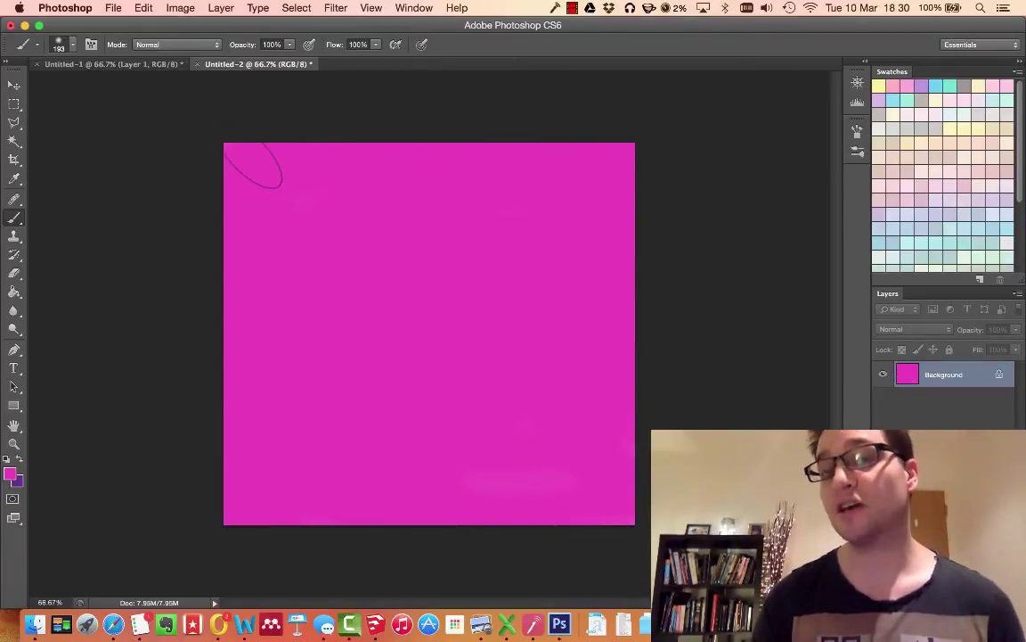